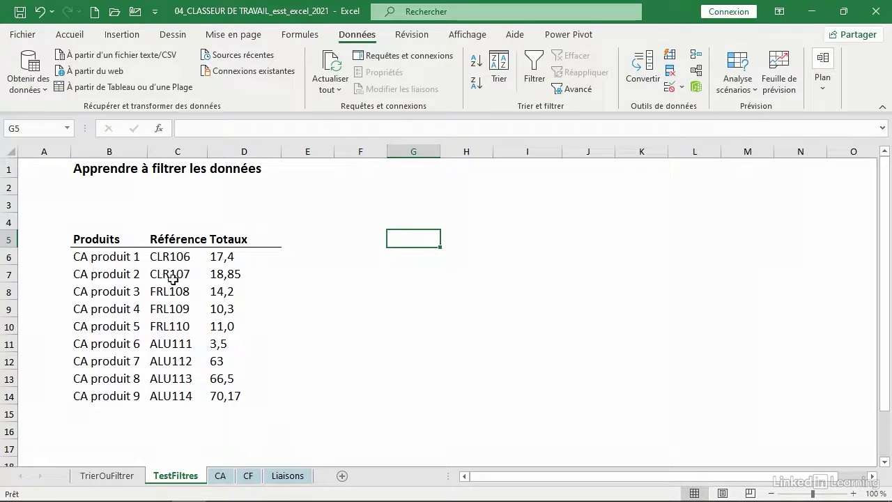
Step: Select the product table starting at B5 and turn on filtering for its header row
{"action": "left_click", "coordinate": [101, 242]}
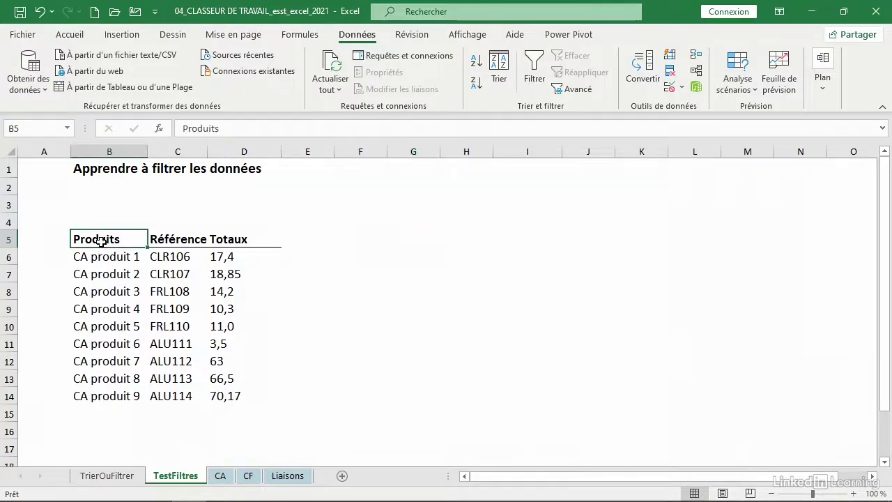
{"action": "key", "text": "ctrl+a"}
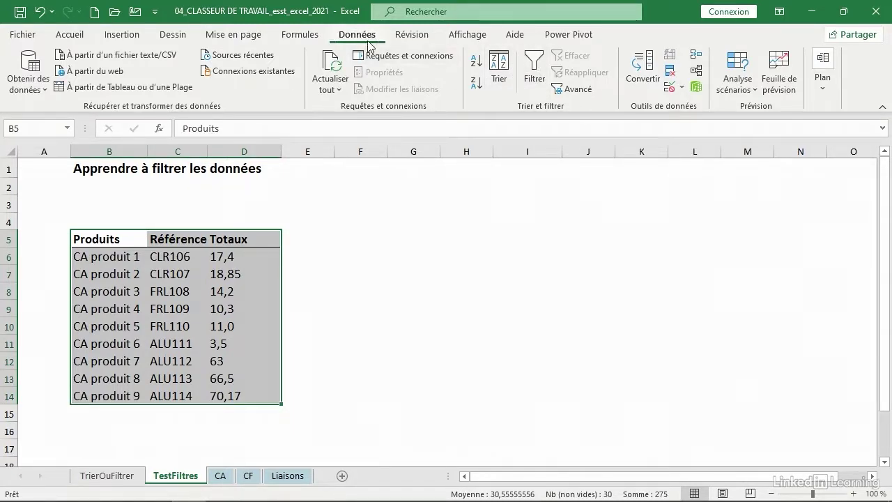
{"action": "left_click", "coordinate": [539, 56]}
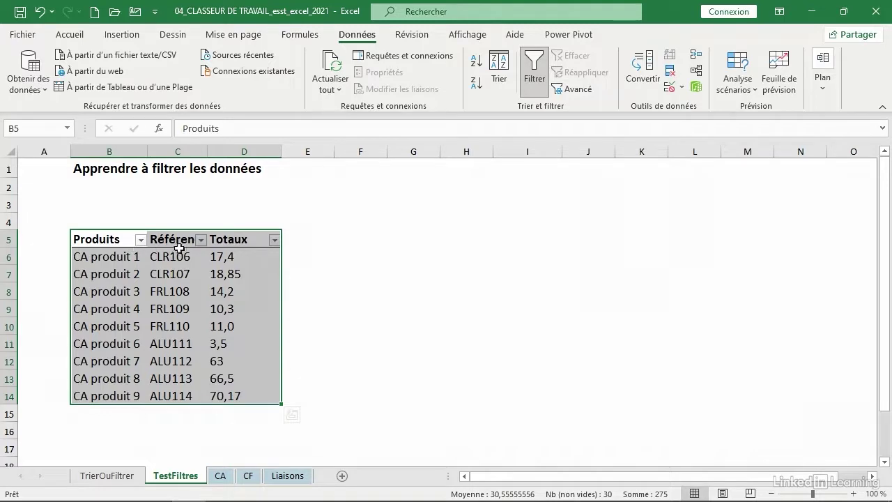
Step: Filter the Référence column to entries that begin with ALU, and clear that filter again
{"action": "left_click", "coordinate": [201, 240]}
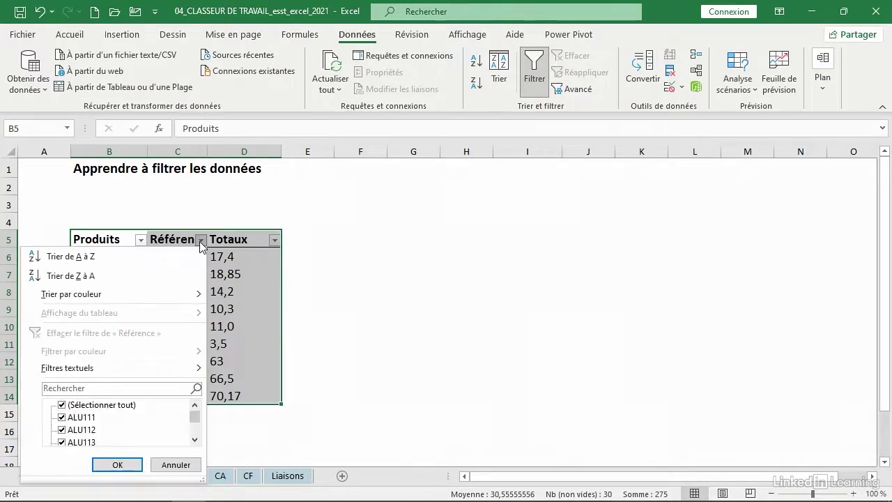
{"action": "mouse_move", "coordinate": [159, 297]}
{"action": "mouse_move", "coordinate": [56, 369]}
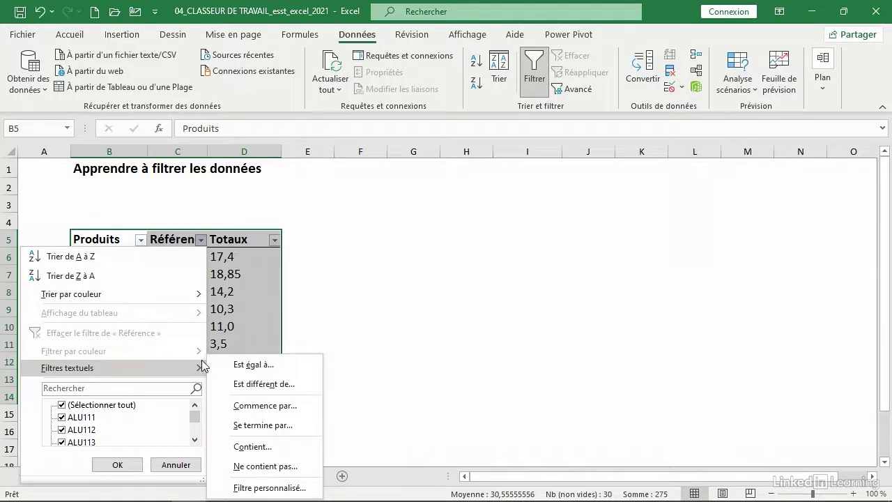
{"action": "left_click", "coordinate": [265, 406]}
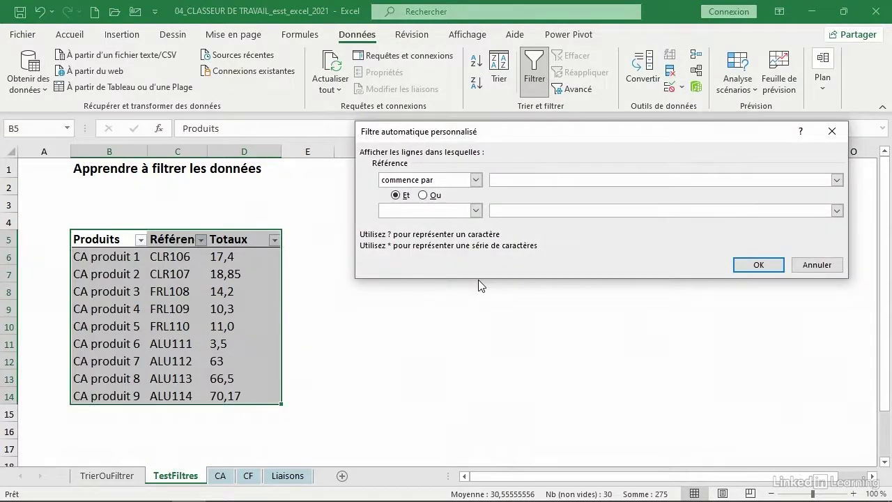
{"action": "type", "text": "ALU"}
{"action": "left_click", "coordinate": [759, 265]}
{"action": "left_click", "coordinate": [403, 311]}
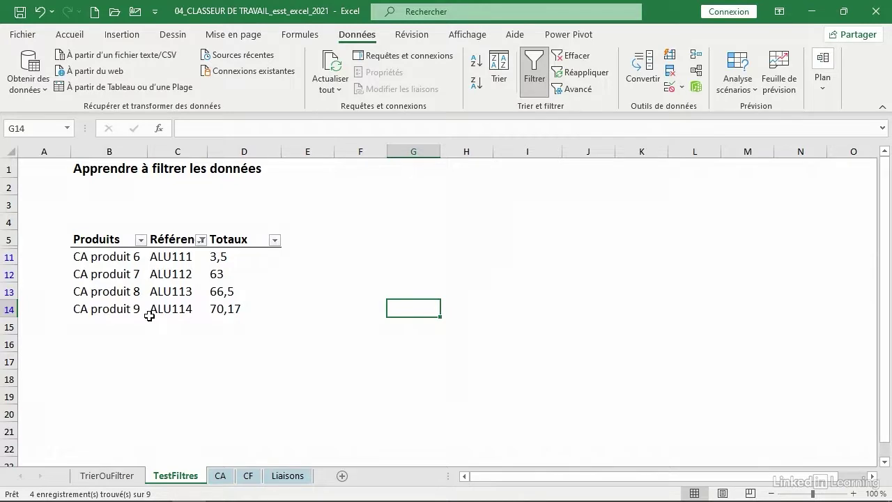
{"action": "left_click", "coordinate": [202, 240]}
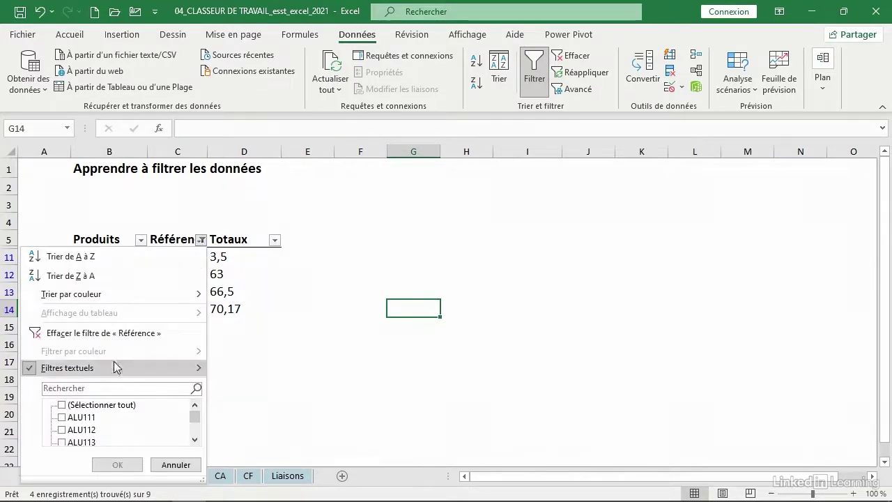
{"action": "left_click", "coordinate": [102, 335]}
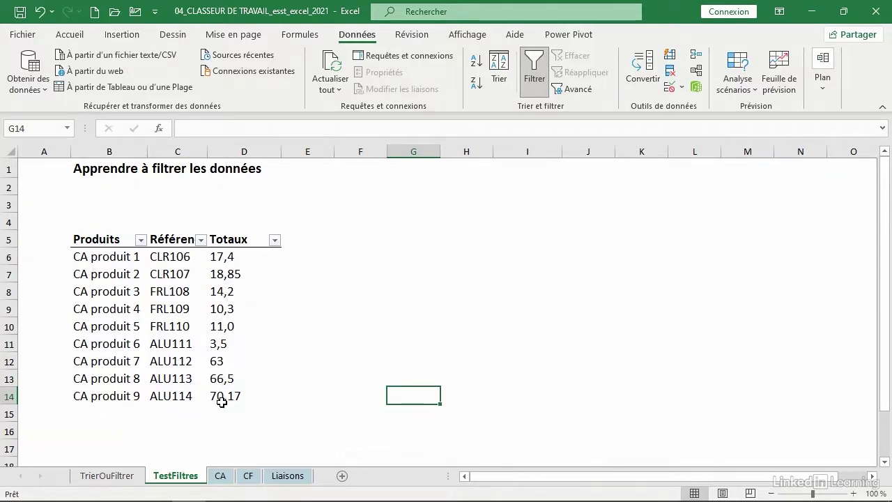
Step: Filter the Totaux column to values greater than 10 and less than 70
{"action": "left_click", "coordinate": [274, 240]}
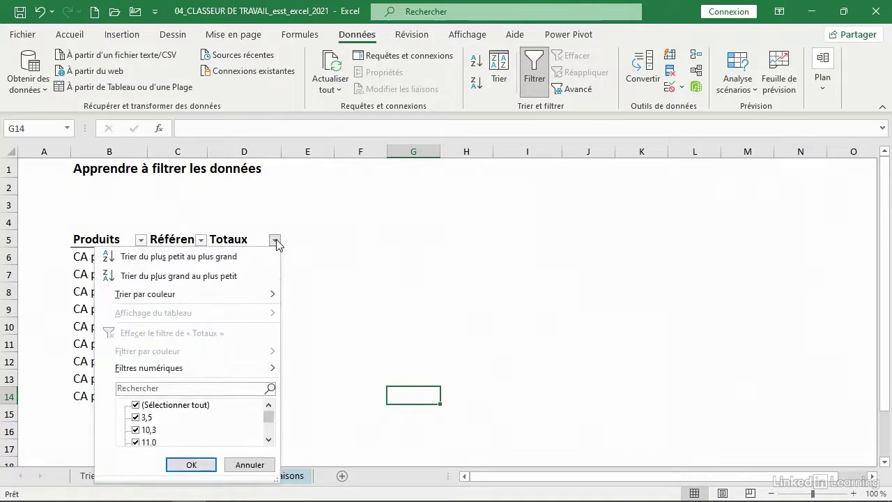
{"action": "mouse_move", "coordinate": [185, 362]}
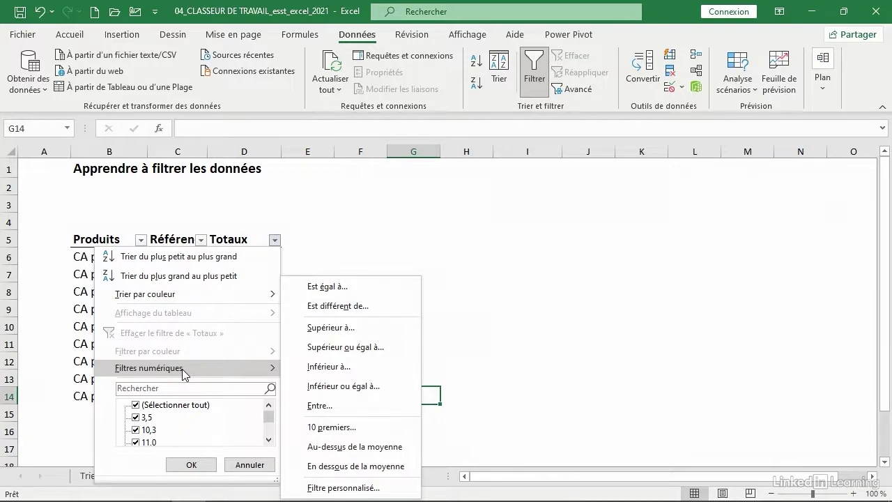
{"action": "left_click", "coordinate": [318, 329]}
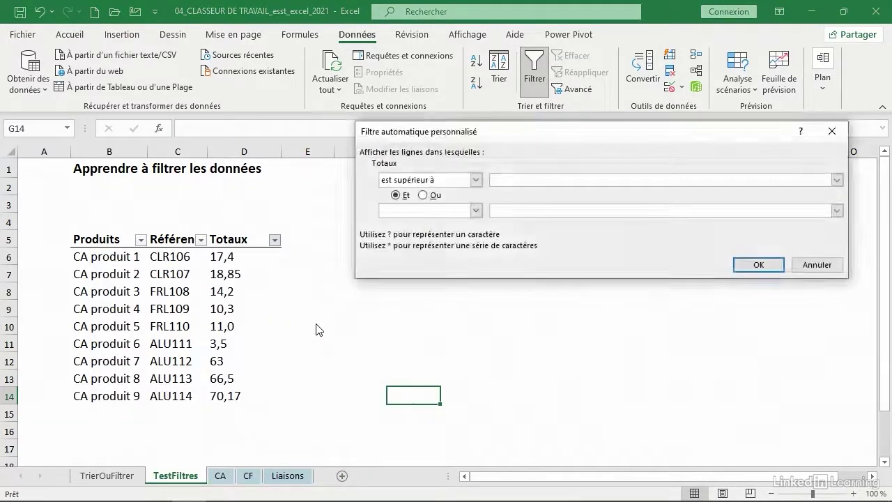
{"action": "type", "text": "10"}
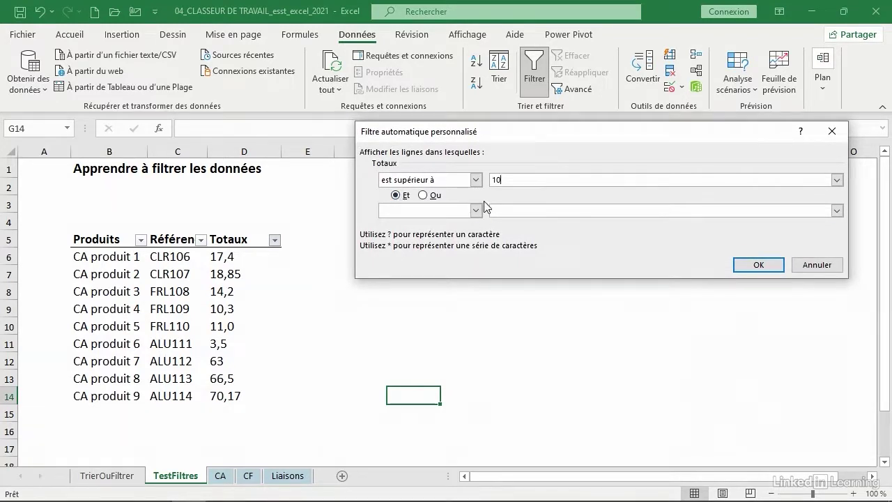
{"action": "left_click", "coordinate": [477, 212]}
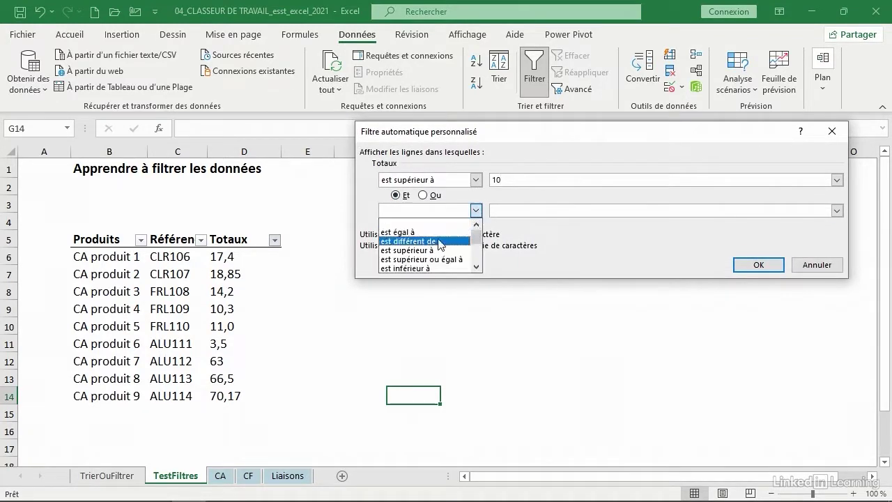
{"action": "left_click", "coordinate": [431, 270]}
{"action": "left_click", "coordinate": [501, 210]}
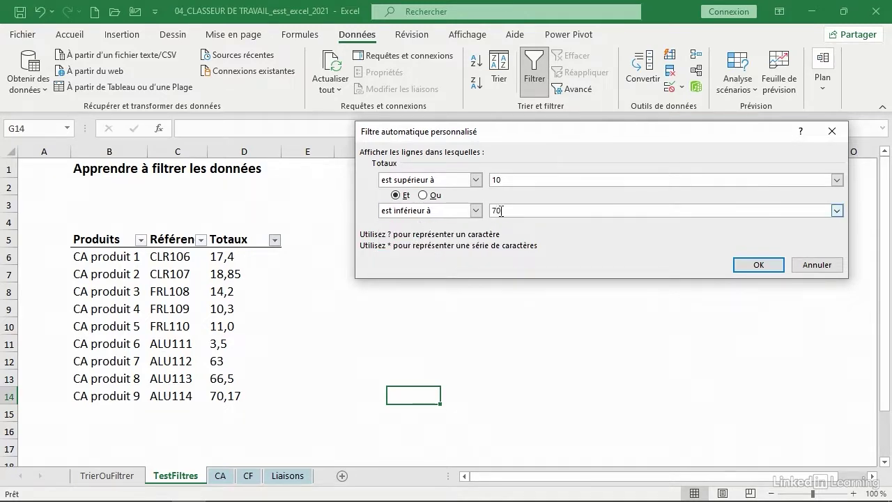
{"action": "type", "text": "70"}
{"action": "left_click", "coordinate": [750, 265]}
{"action": "left_click", "coordinate": [384, 331]}
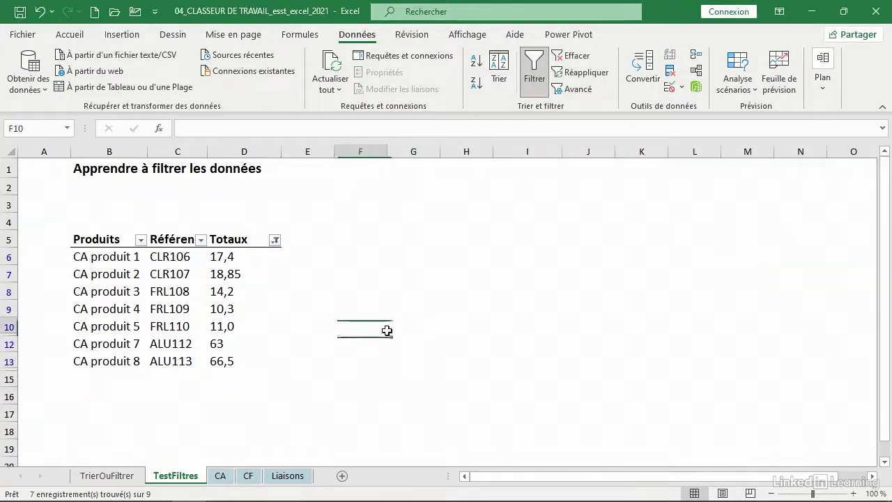
Step: Colour the font of the filtered Totaux values with the theme green
{"action": "left_click", "coordinate": [218, 255]}
{"action": "left_click_drag", "start_coordinate": [219, 255], "coordinate": [209, 363]}
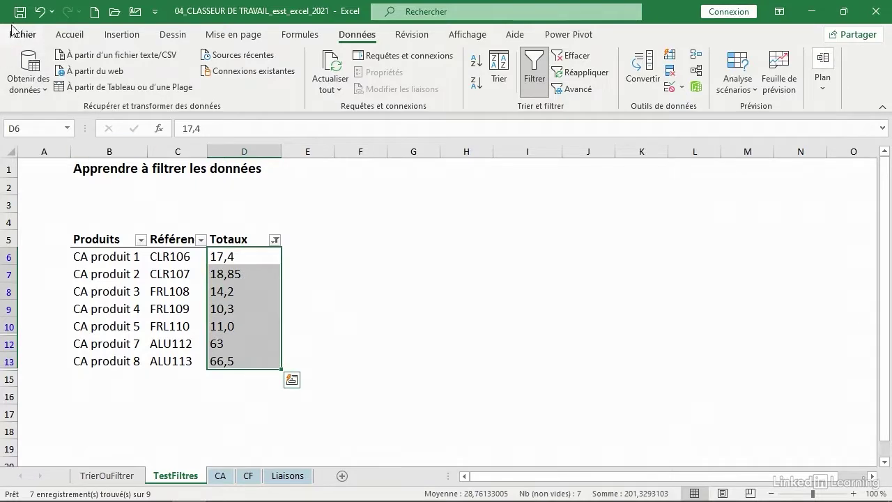
{"action": "left_click", "coordinate": [72, 34]}
{"action": "left_click", "coordinate": [219, 83]}
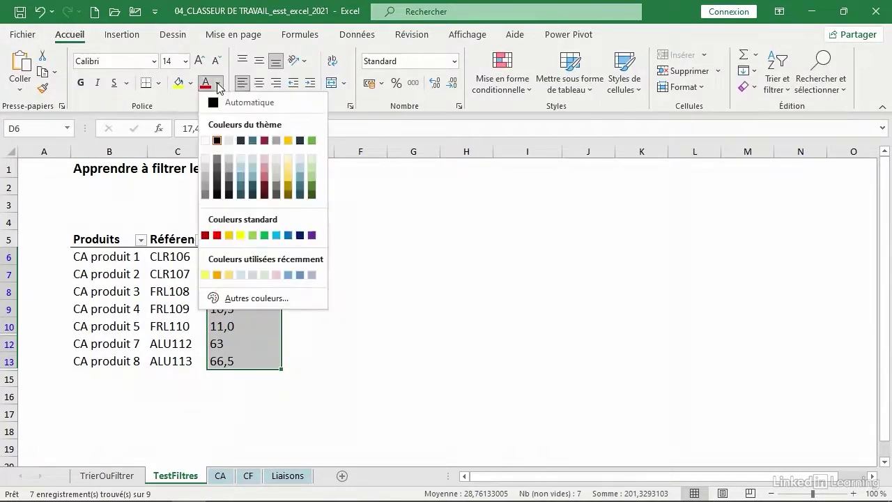
{"action": "left_click", "coordinate": [310, 140]}
{"action": "left_click_drag", "start_coordinate": [391, 311], "coordinate": [273, 242]}
Step: Clear the Totaux filter and check the cells in the column that kept their original font colour
{"action": "left_click", "coordinate": [274, 240]}
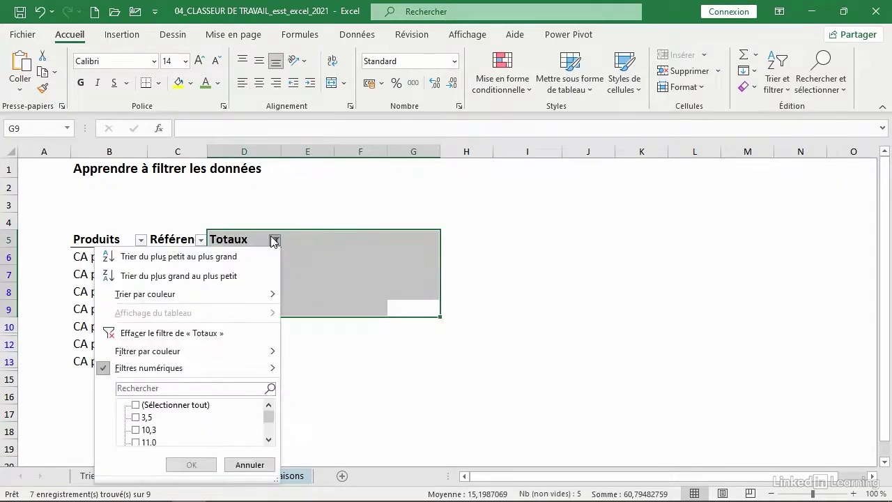
{"action": "left_click", "coordinate": [115, 332]}
{"action": "left_click", "coordinate": [422, 347]}
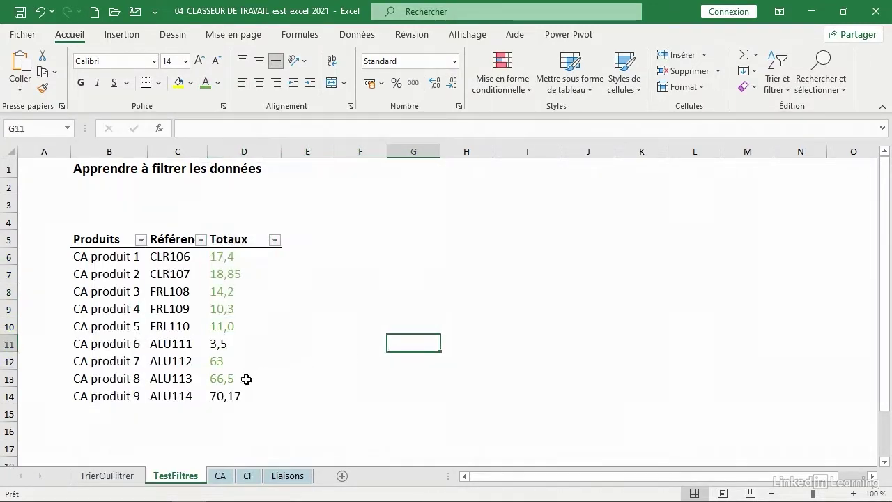
{"action": "left_click", "coordinate": [202, 341]}
{"action": "left_click", "coordinate": [212, 342]}
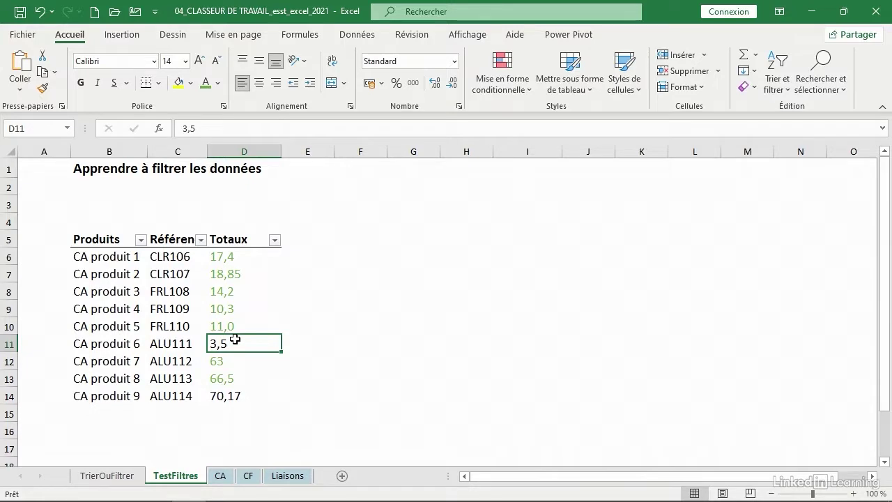
{"action": "left_click", "coordinate": [217, 396]}
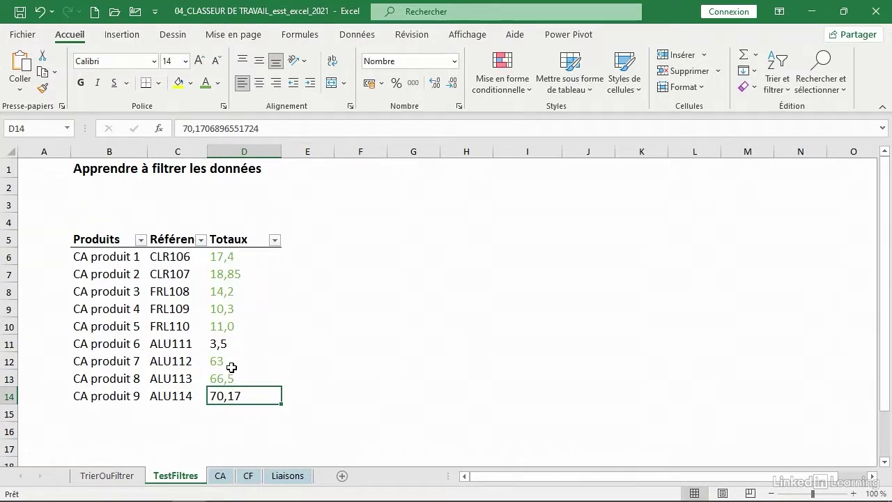
Step: Reset the font colour of all Totaux values in D6:D14 to automatic
{"action": "left_click_drag", "start_coordinate": [230, 255], "coordinate": [213, 392]}
{"action": "left_click", "coordinate": [205, 82]}
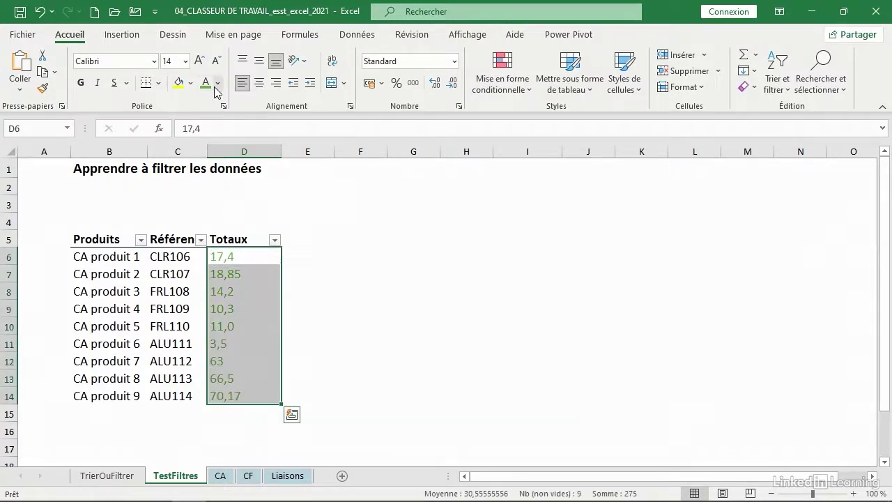
{"action": "left_click", "coordinate": [217, 83]}
{"action": "left_click", "coordinate": [215, 102]}
{"action": "left_click", "coordinate": [361, 256]}
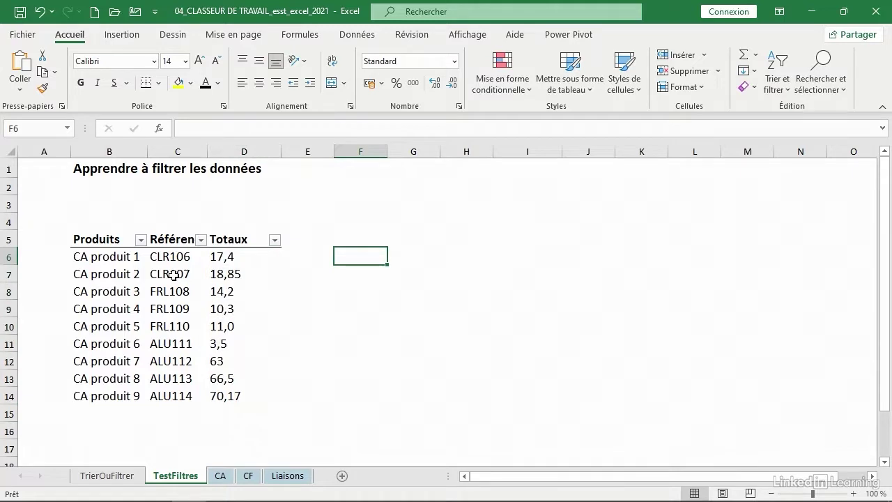
Step: Filter the Référence column to entries that begin with ALU or begin with CLR
{"action": "left_click", "coordinate": [200, 241]}
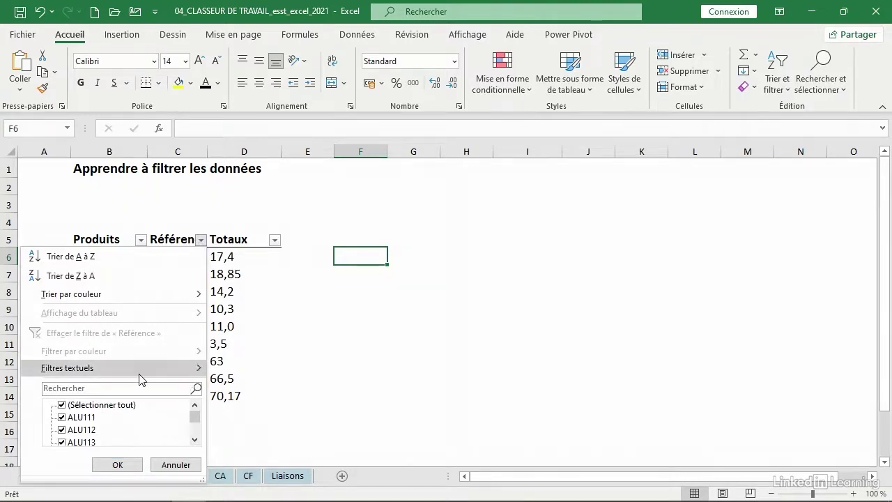
{"action": "mouse_move", "coordinate": [140, 379]}
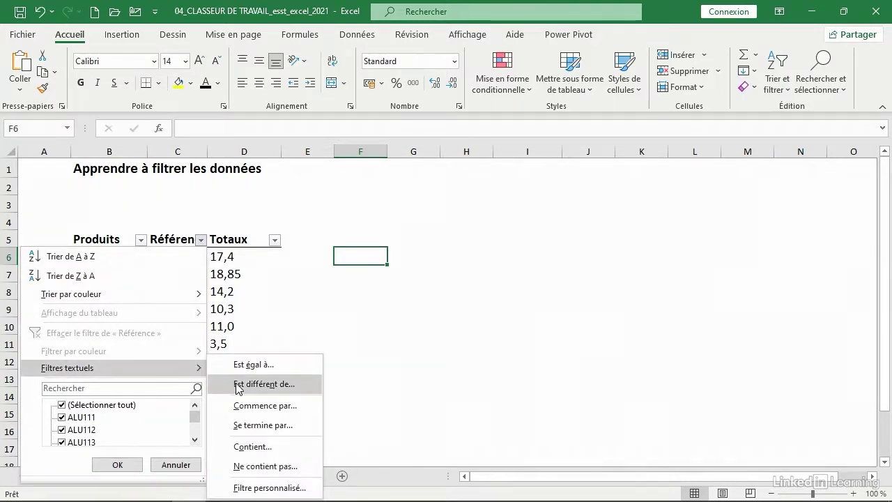
{"action": "left_click", "coordinate": [238, 412]}
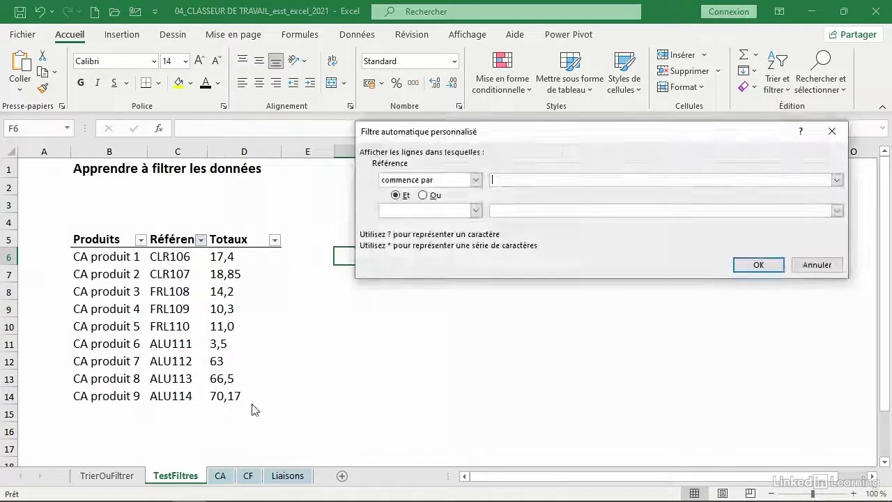
{"action": "type", "text": "ALU"}
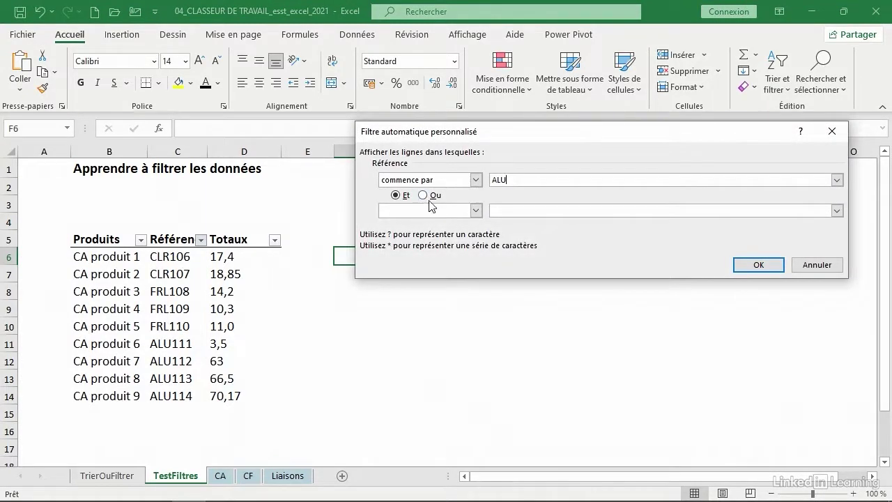
{"action": "left_click", "coordinate": [423, 195]}
{"action": "left_click", "coordinate": [475, 211]}
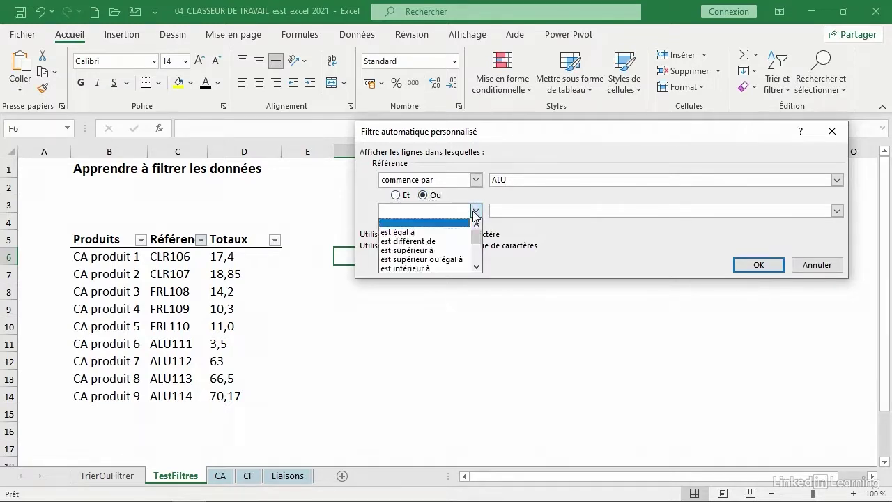
{"action": "left_click", "coordinate": [477, 268]}
{"action": "left_click", "coordinate": [477, 268]}
{"action": "left_click", "coordinate": [477, 267]}
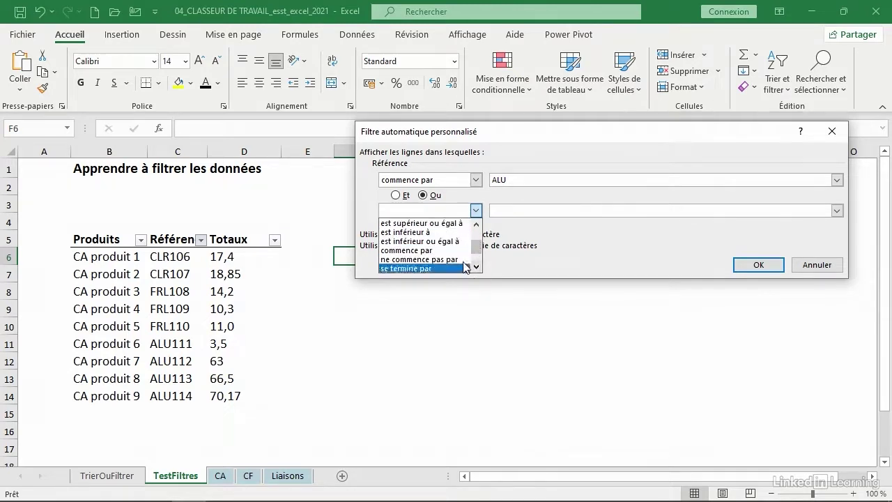
{"action": "left_click", "coordinate": [401, 250]}
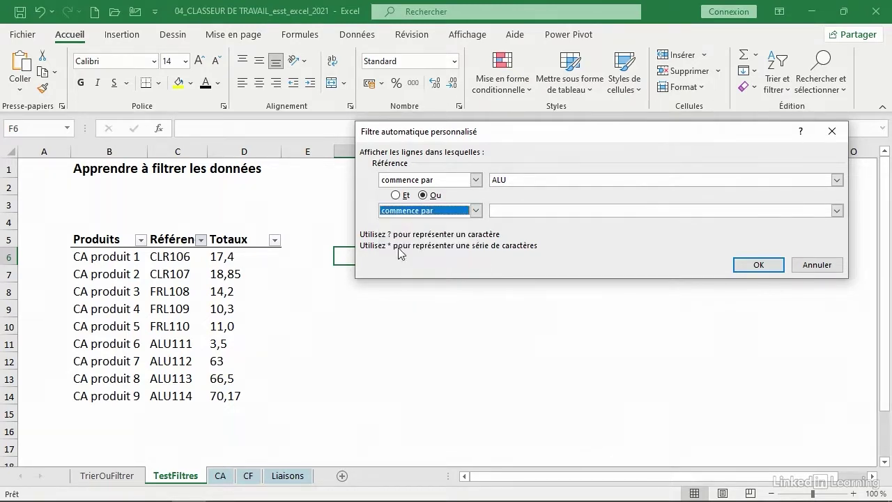
{"action": "left_click", "coordinate": [511, 210]}
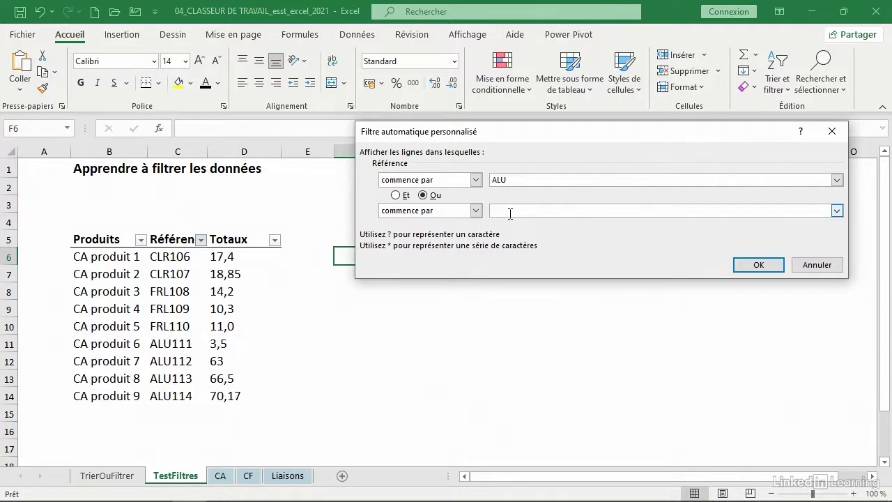
{"action": "left_click", "coordinate": [757, 266]}
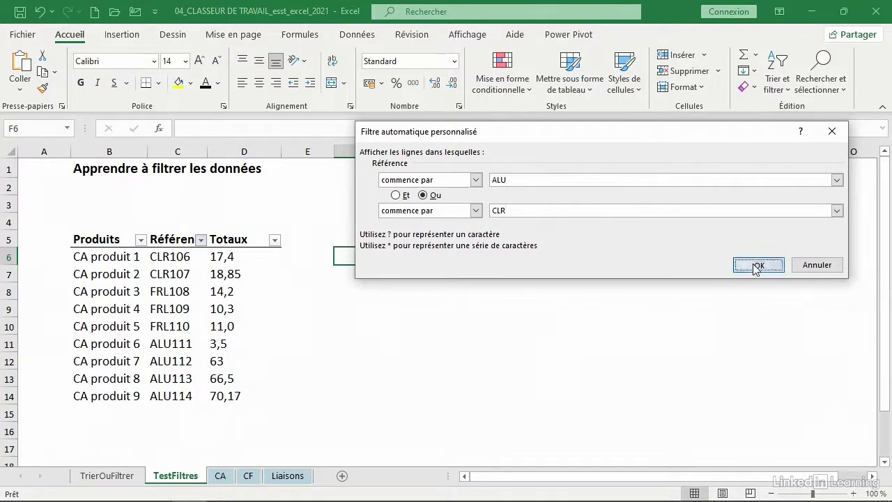
{"action": "key", "text": "Left"}
{"action": "key", "text": "Left"}
{"action": "key", "text": "Left"}
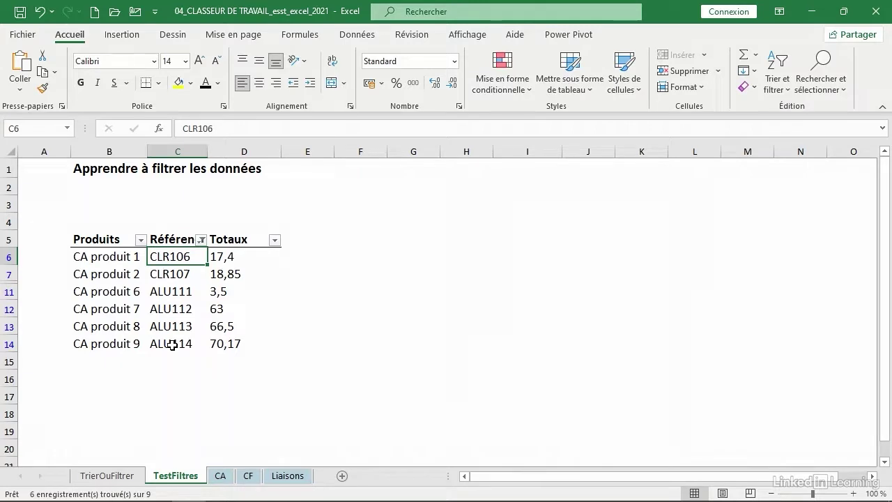
Step: Examine the text filter conditions offered for the Référence column, including the custom filter, without changing the active filter
{"action": "left_click", "coordinate": [201, 240]}
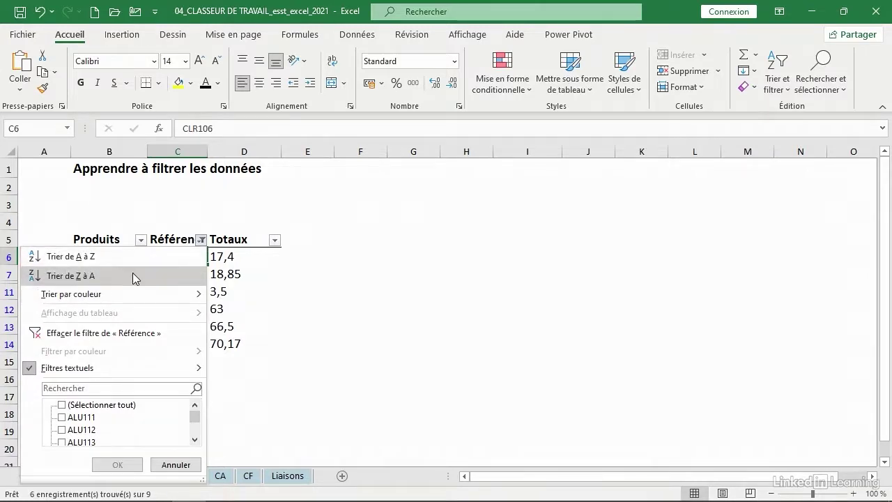
{"action": "left_click", "coordinate": [350, 300]}
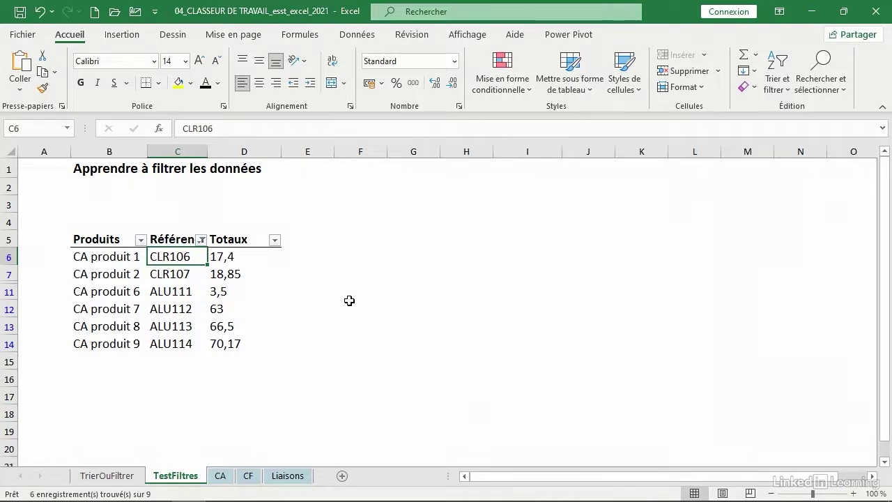
{"action": "left_click_drag", "start_coordinate": [350, 302], "coordinate": [200, 253]}
{"action": "left_click", "coordinate": [200, 239]}
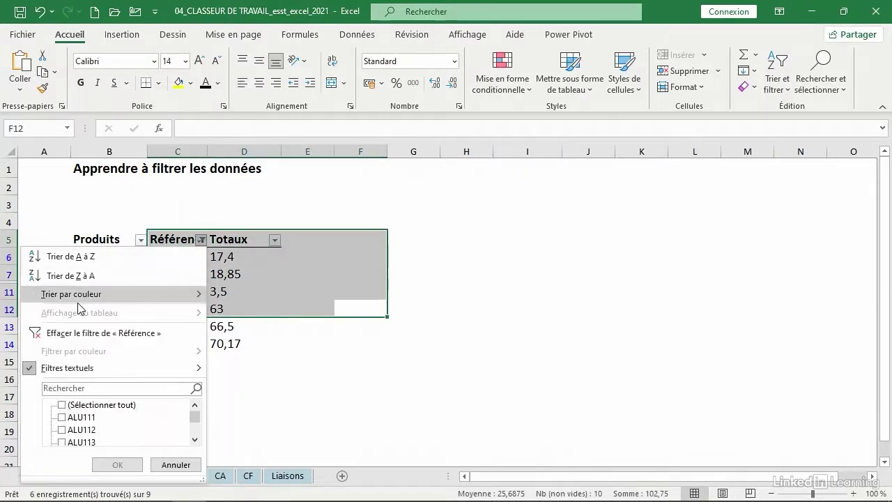
{"action": "mouse_move", "coordinate": [82, 367]}
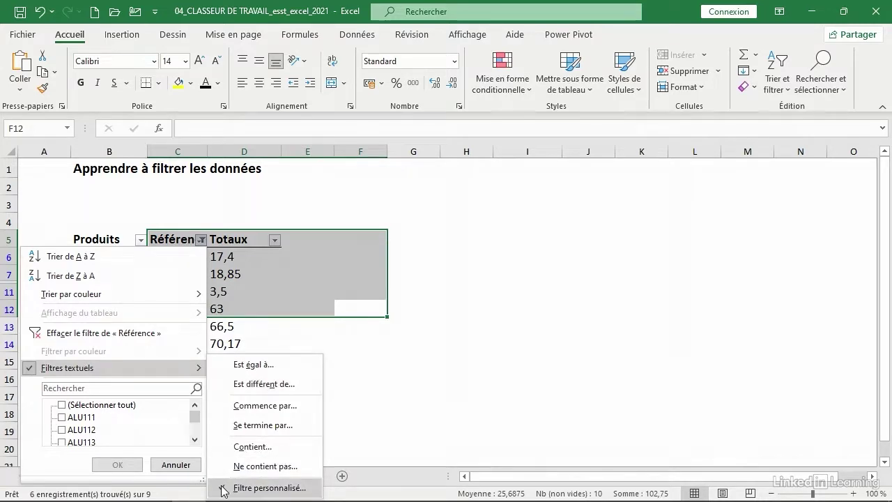
{"action": "left_click", "coordinate": [486, 333]}
Step: Display the number filter conditions available for the Totaux column
{"action": "left_click", "coordinate": [265, 252]}
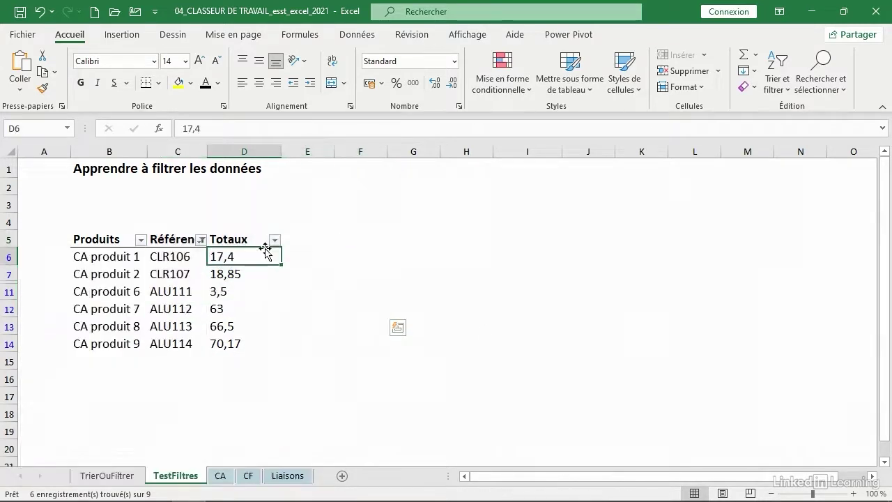
{"action": "left_click", "coordinate": [275, 239]}
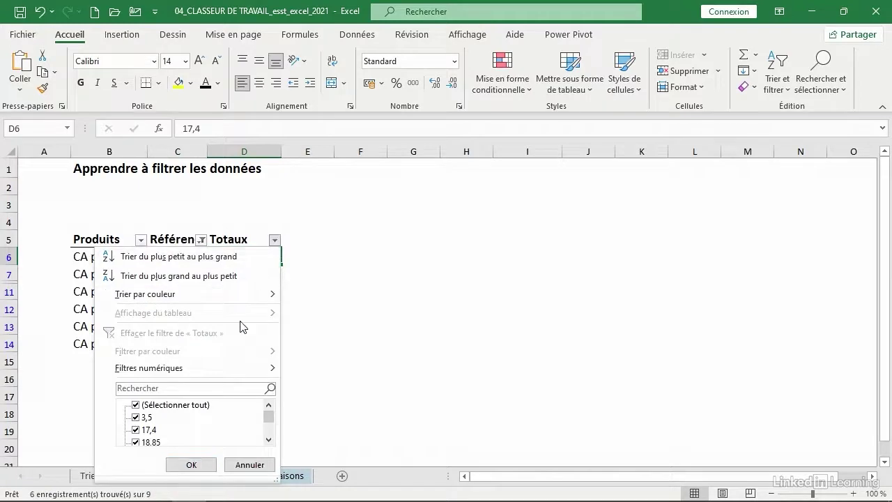
{"action": "mouse_move", "coordinate": [222, 377]}
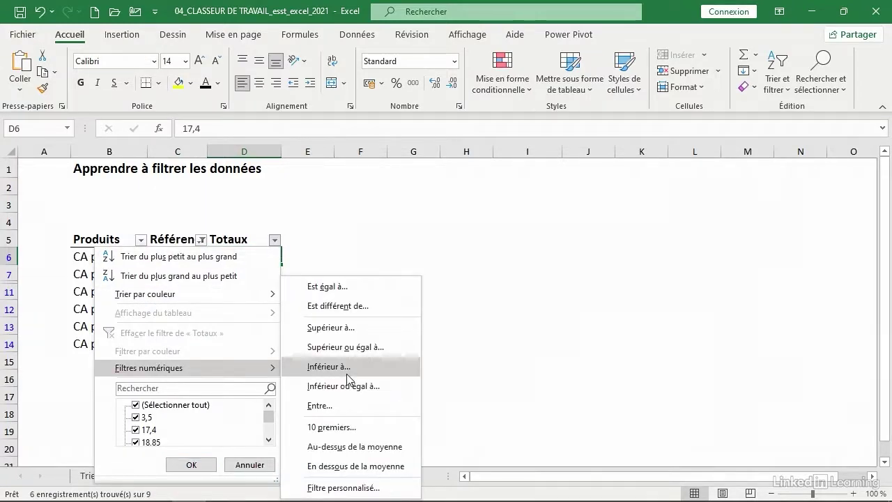